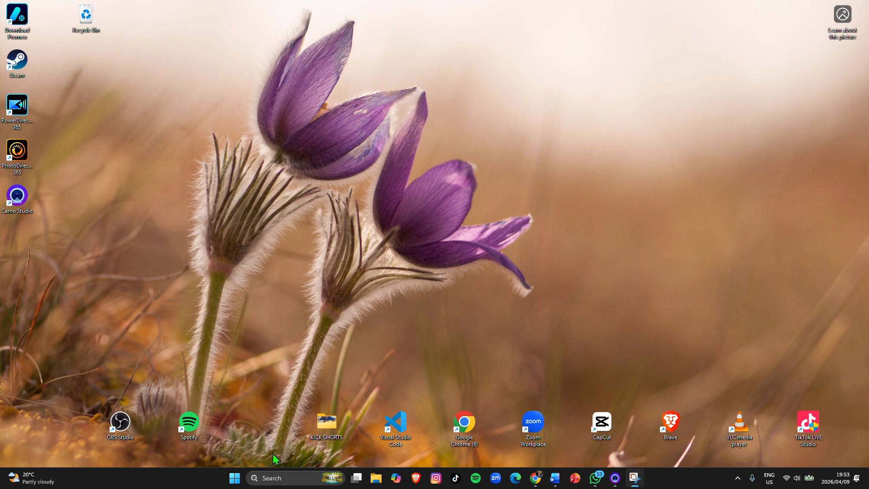
Launch EndNote from the recent apps in the Windows search.
click(235, 478)
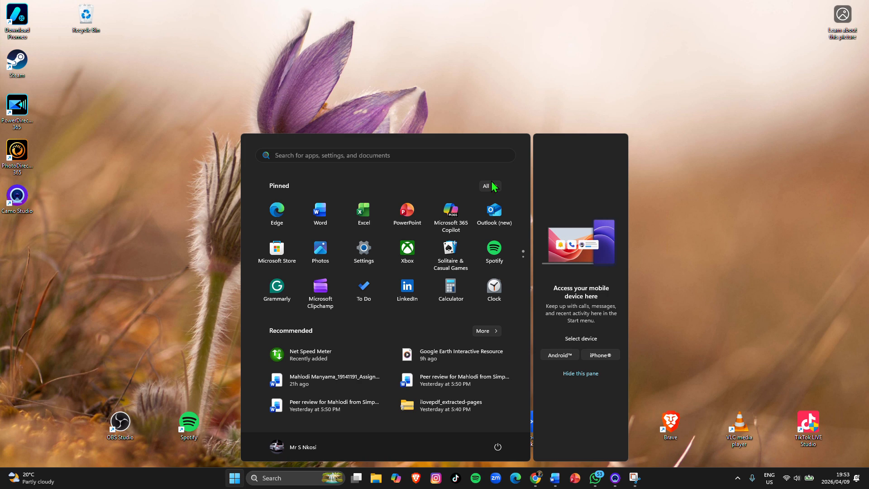
click(305, 157)
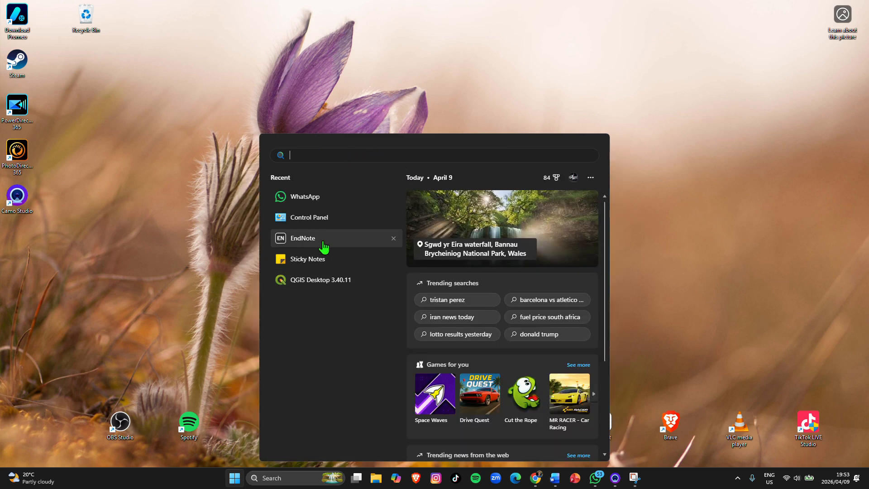
click(318, 238)
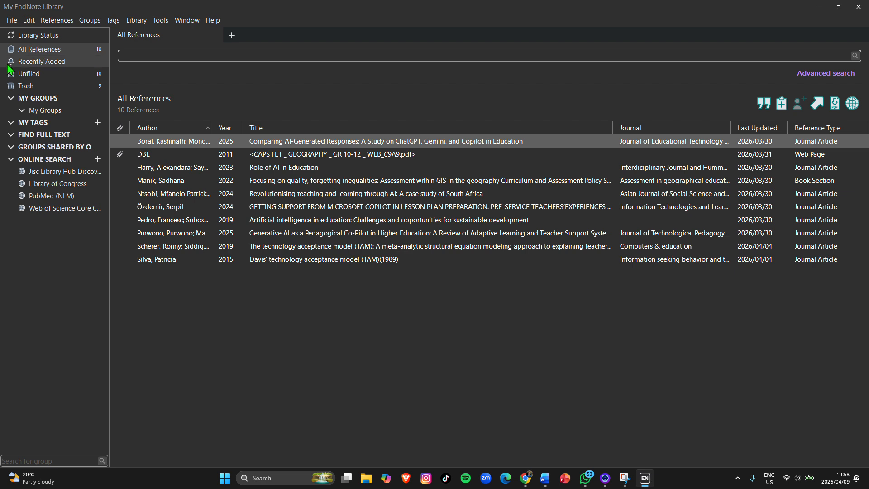
Look through the library's All References, Recently Added and Trash lists, ending on All References.
click(64, 51)
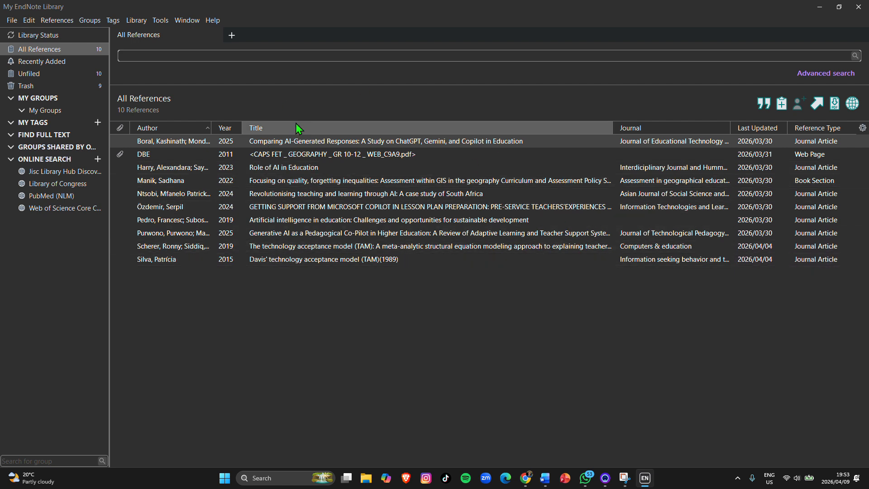
click(48, 61)
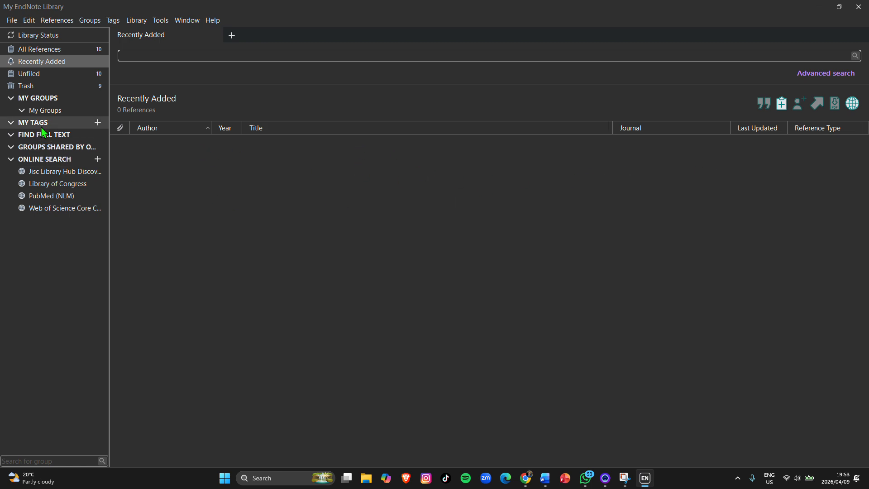
click(56, 86)
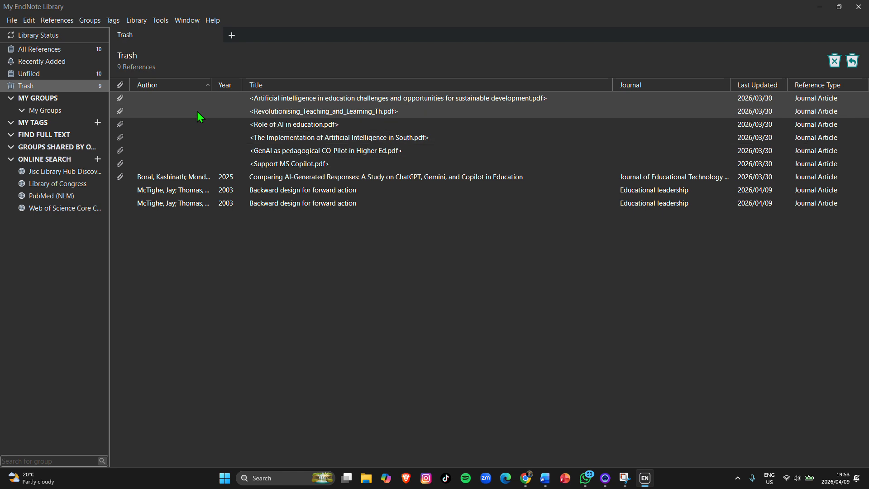
click(75, 49)
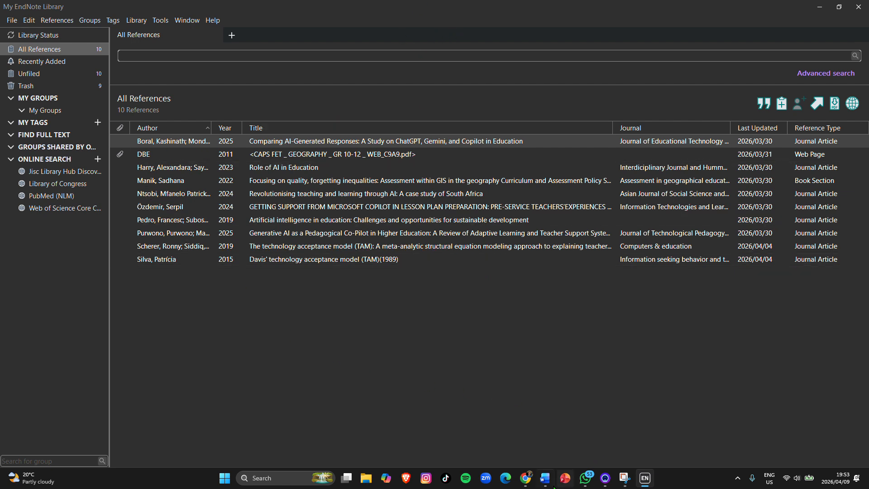
Minimize the EndNote library and open Google Chrome with the tuks.co.za profile in a maximized window.
mouse_move(525, 478)
click(819, 7)
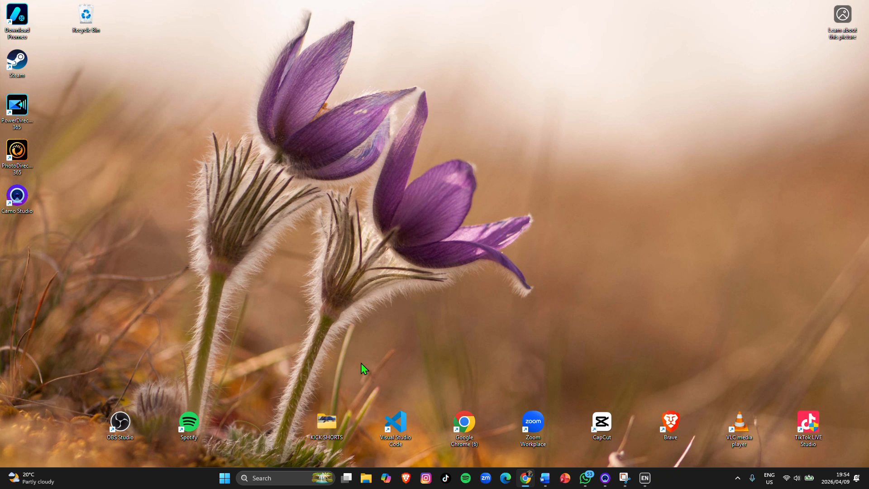
double_click(464, 423)
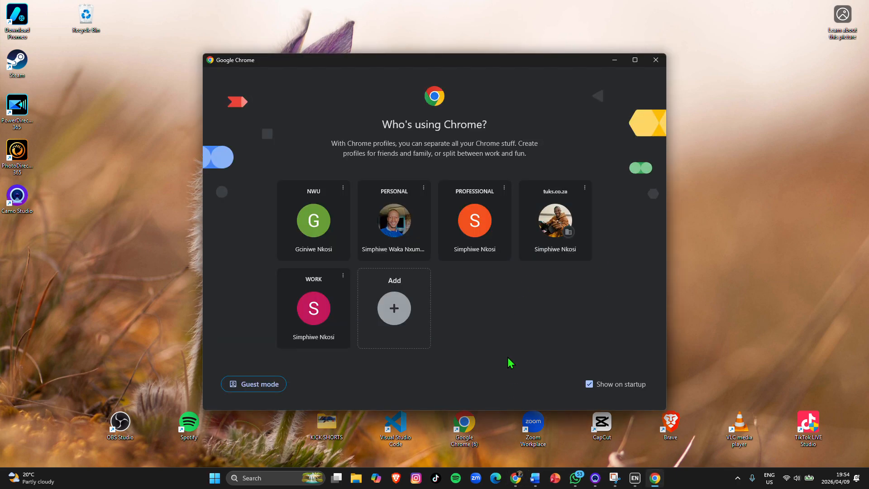
click(557, 233)
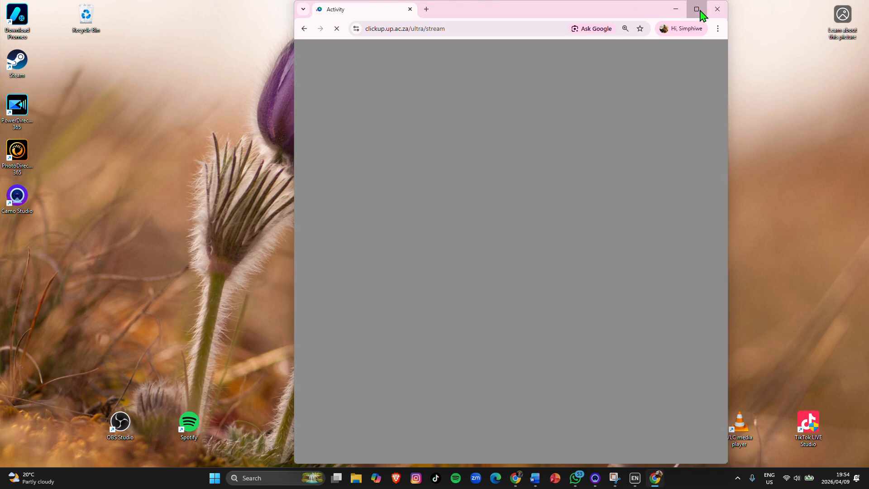
click(698, 9)
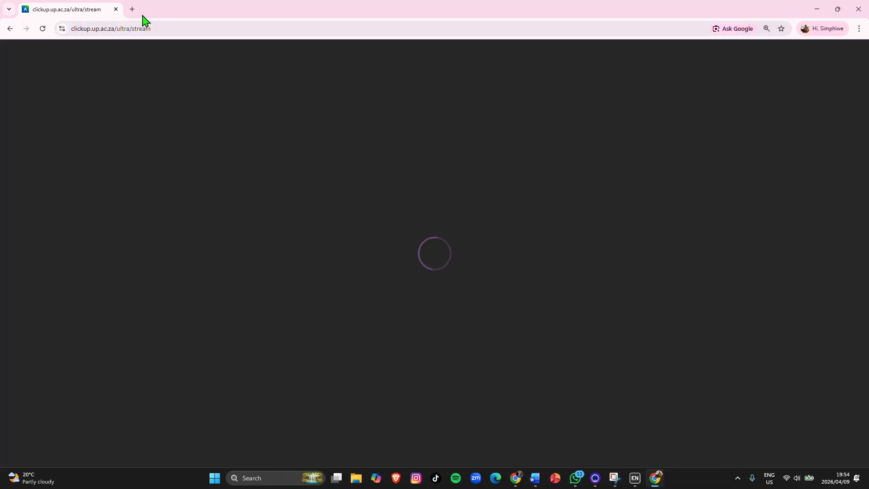
Search Google for "up library" in a new tab and open the UP Library - University of Pretoria site.
click(132, 8)
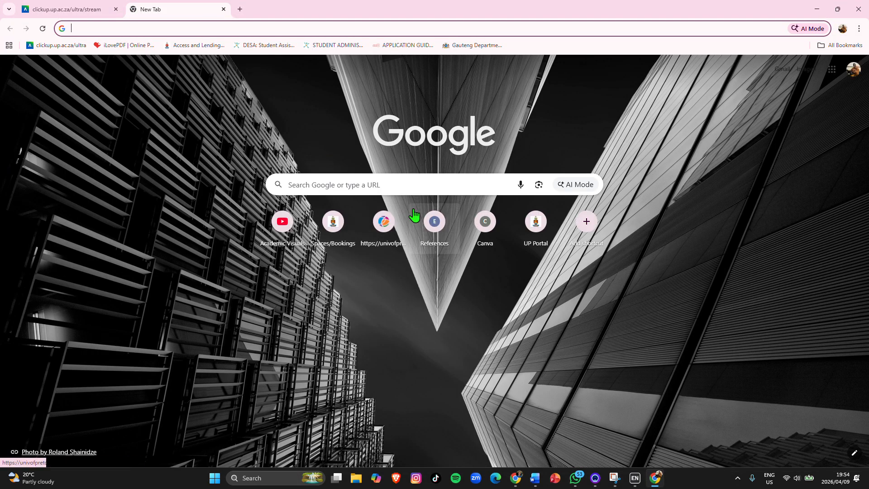
click(341, 187)
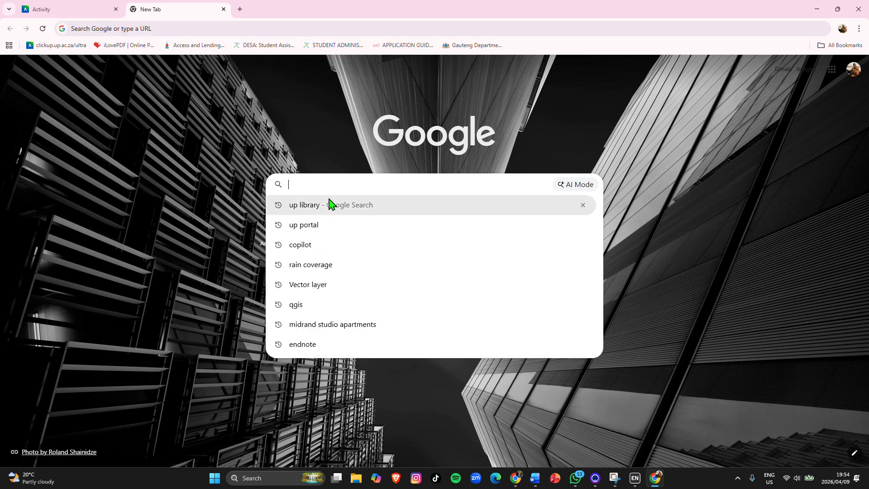
click(346, 208)
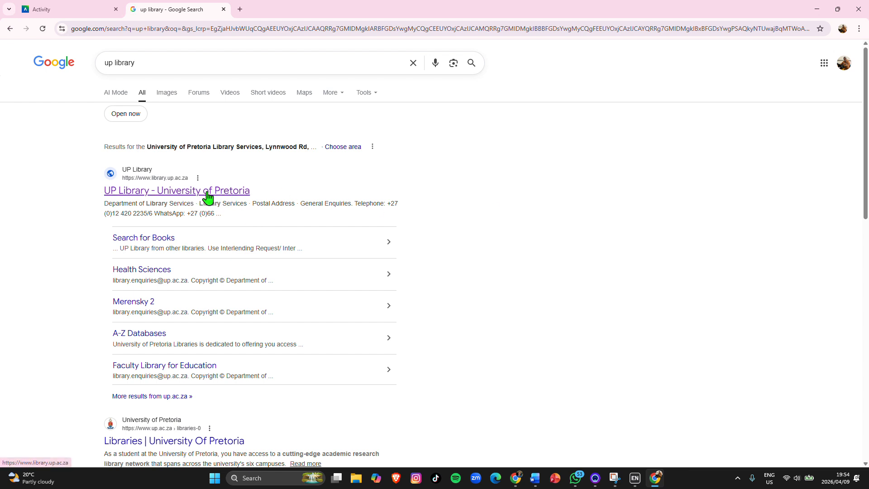
click(208, 196)
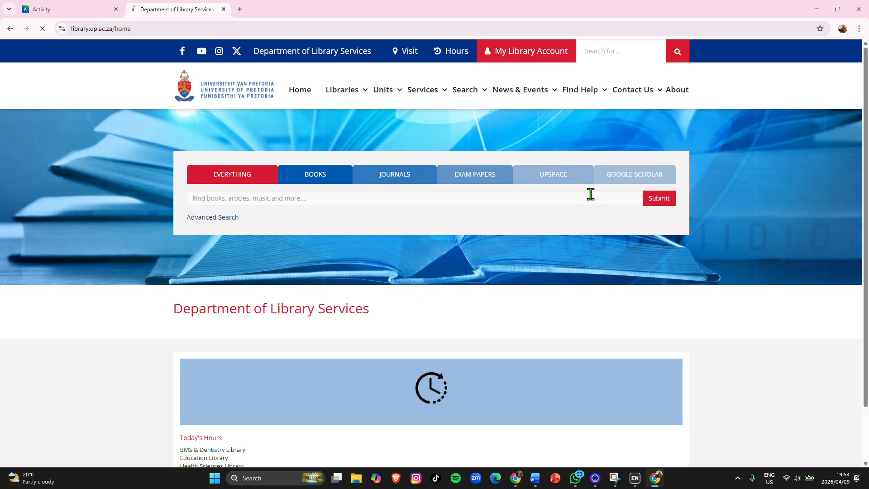
Search Google Scholar for "Backward Design" from the library home page.
click(652, 177)
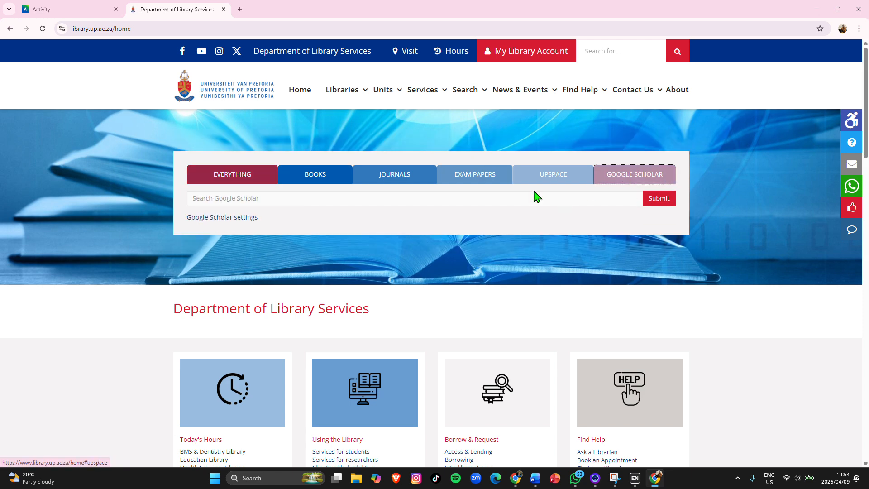
click(253, 201)
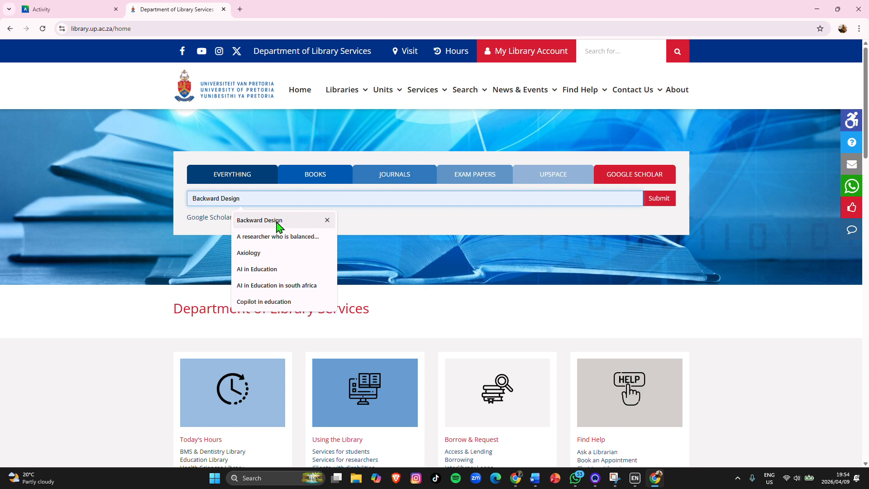
click(278, 222)
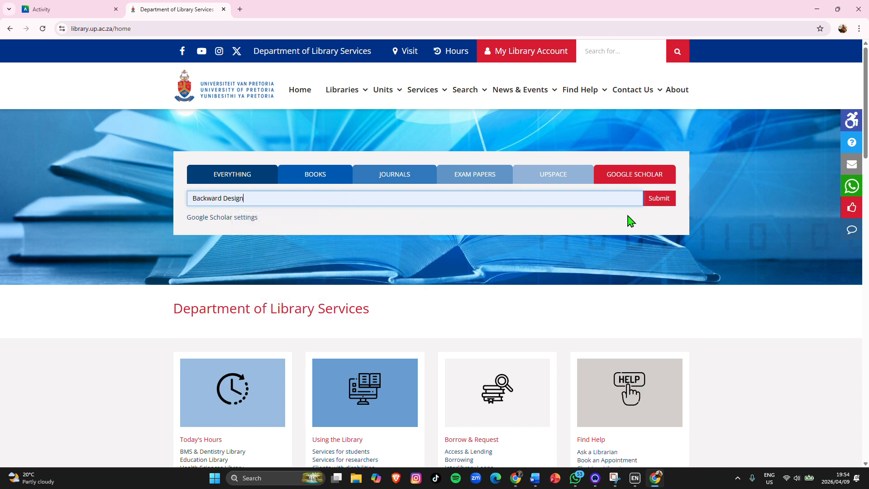
click(661, 201)
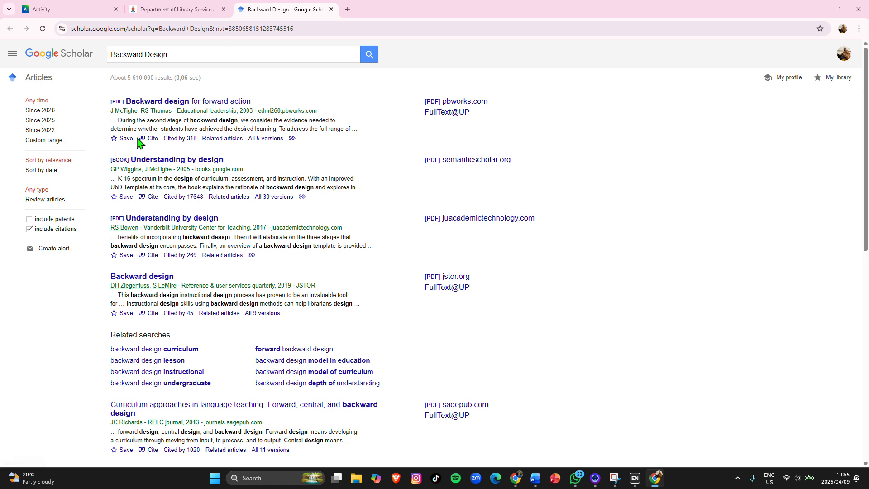
Export the citation of "Backward design for forward action" in EndNote format, import it into the EndNote library and show all references.
click(153, 139)
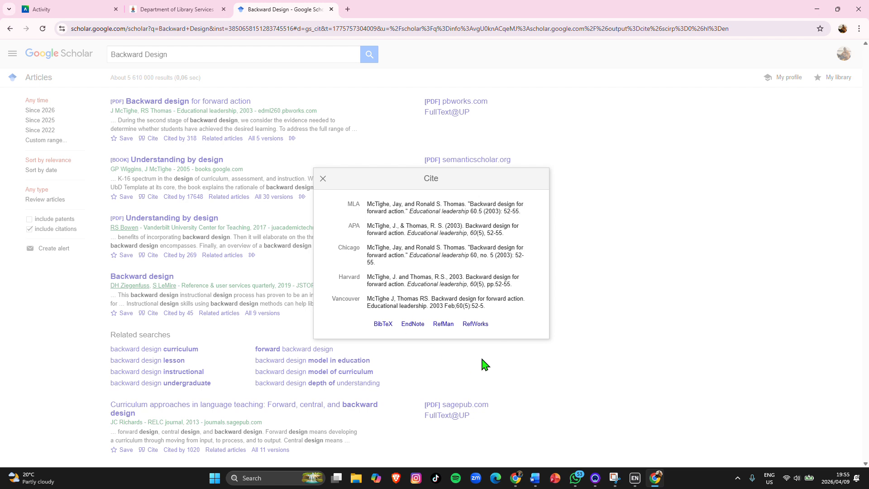
click(414, 326)
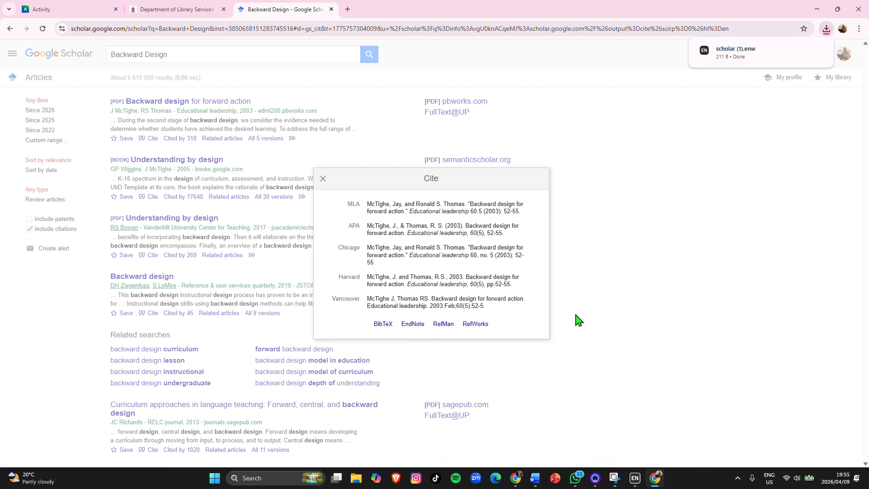
click(735, 53)
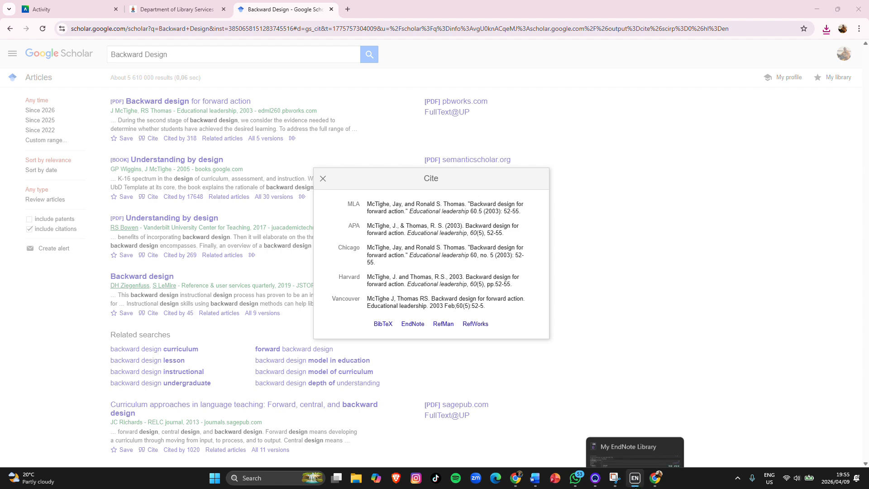
click(638, 481)
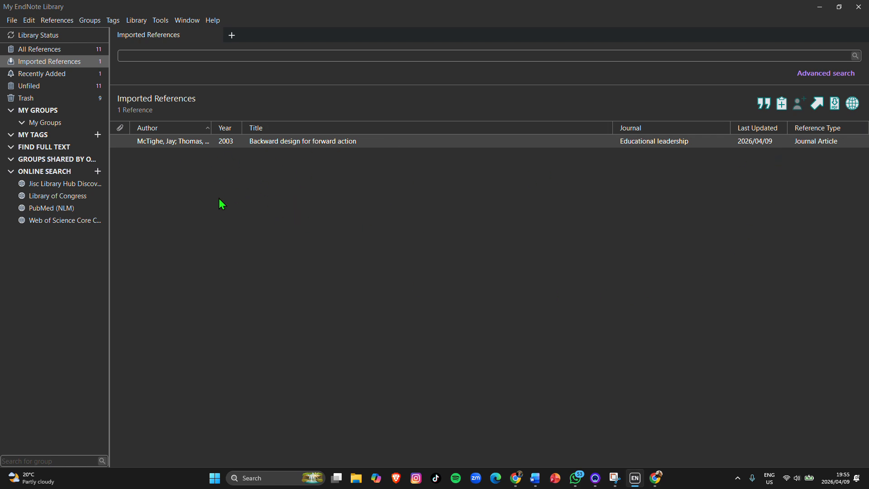
click(48, 53)
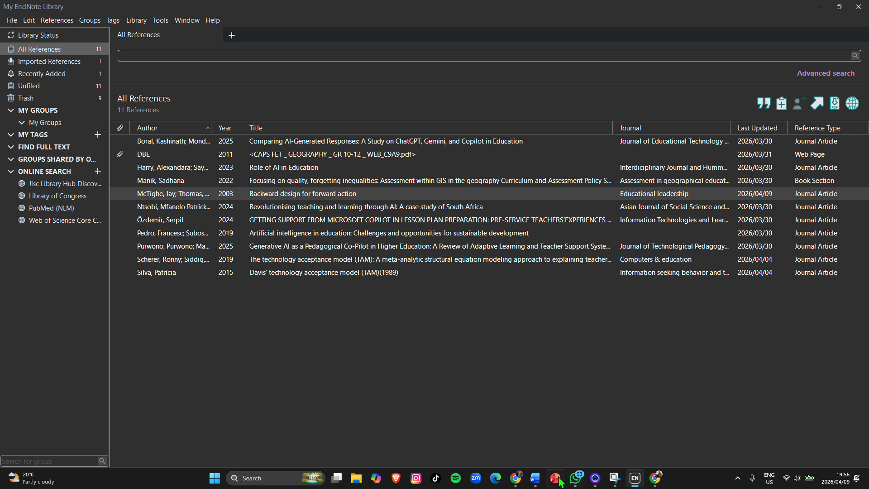
Switch to the Word document, place the cursor at the end of the paragraph and bring up the EndNote 2025 tools.
click(535, 478)
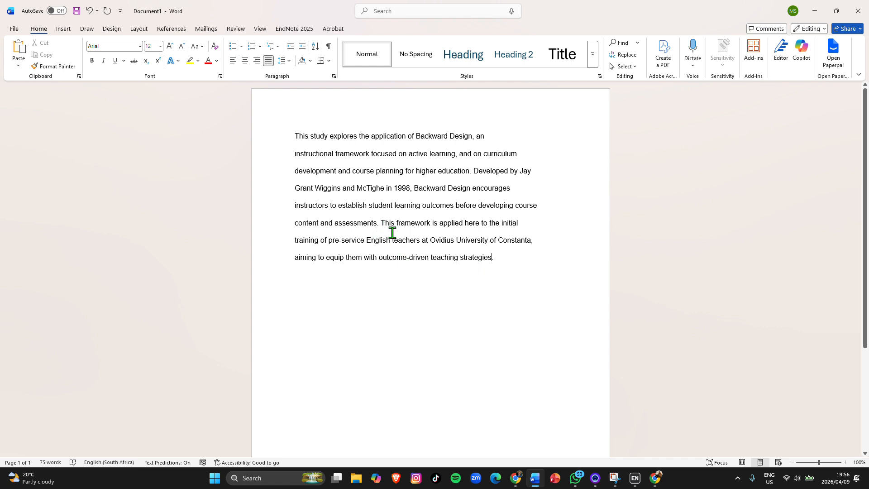
drag(395, 229, 491, 256)
click(515, 272)
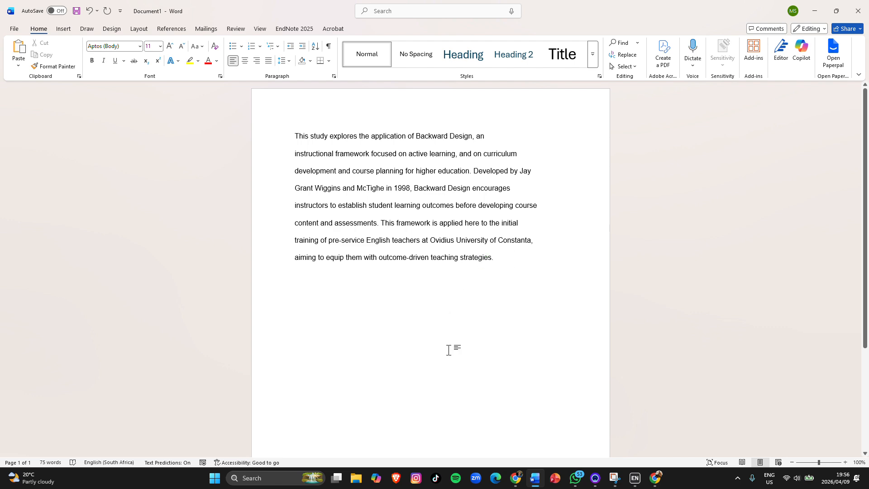
scroll(462, 339, down, 3)
scroll(478, 326, up, 2)
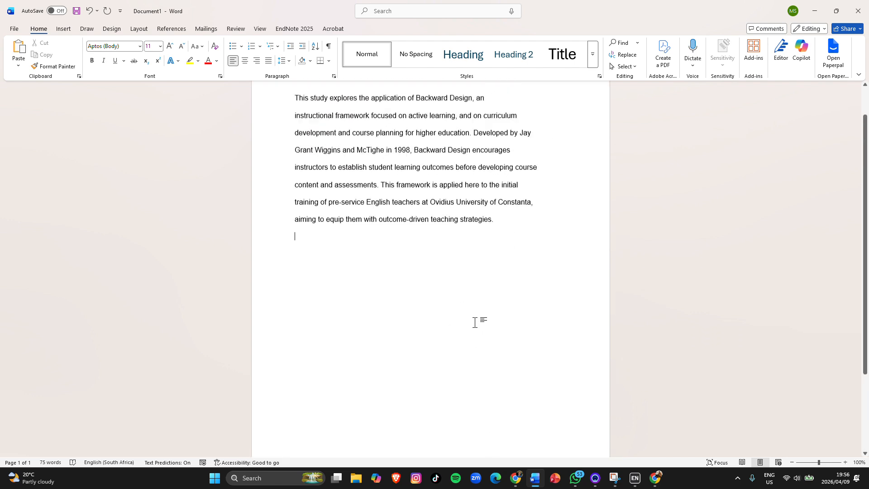
scroll(500, 269, up, 1)
click(493, 258)
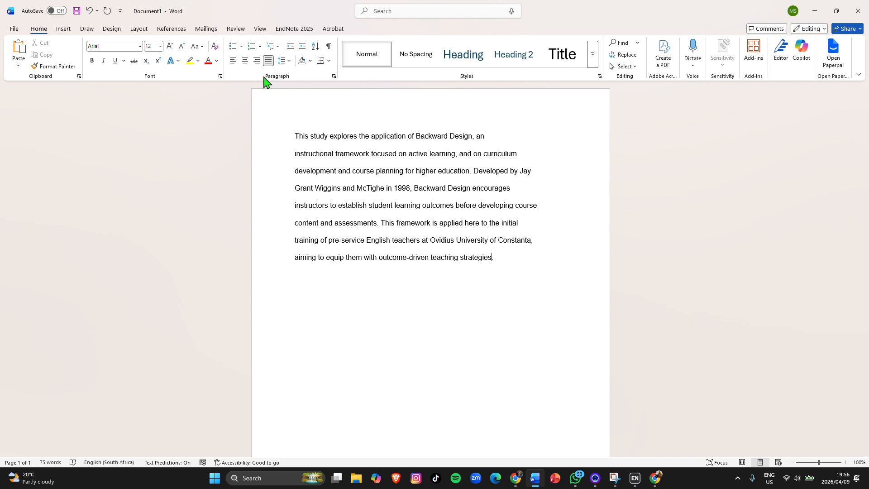
click(296, 30)
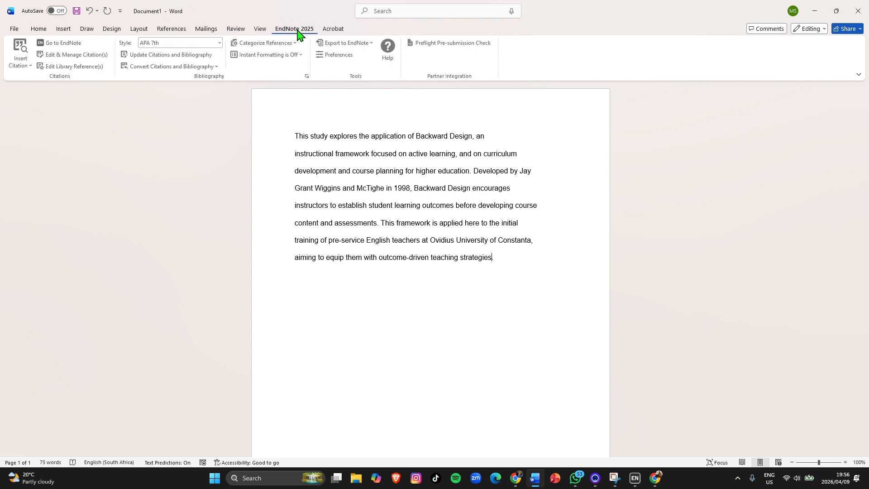
Check the EndNote 2025 entry among the main tabs in Word's ribbon customization options, and leave without changing anything.
right_click(250, 28)
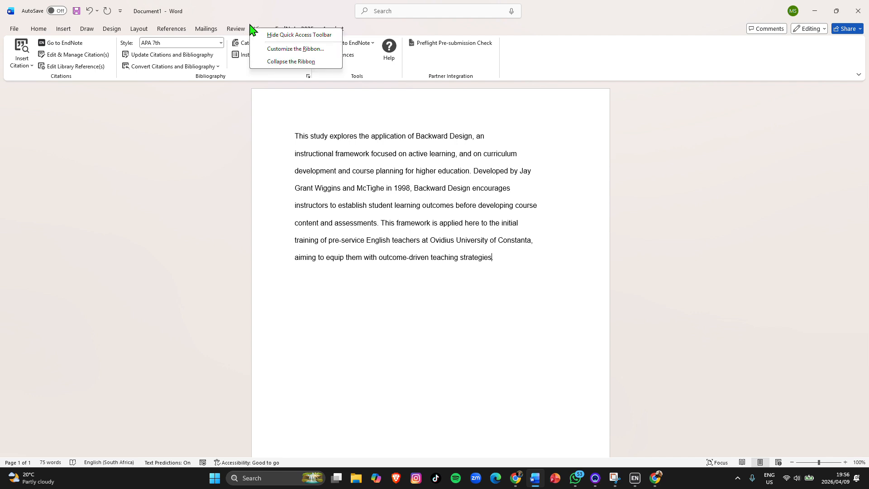
click(293, 48)
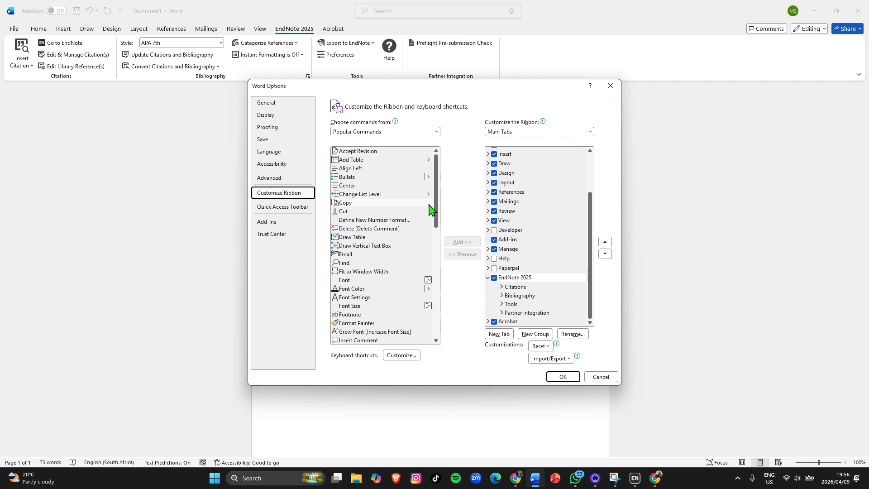
scroll(529, 209, up, 2)
scroll(529, 253, down, 3)
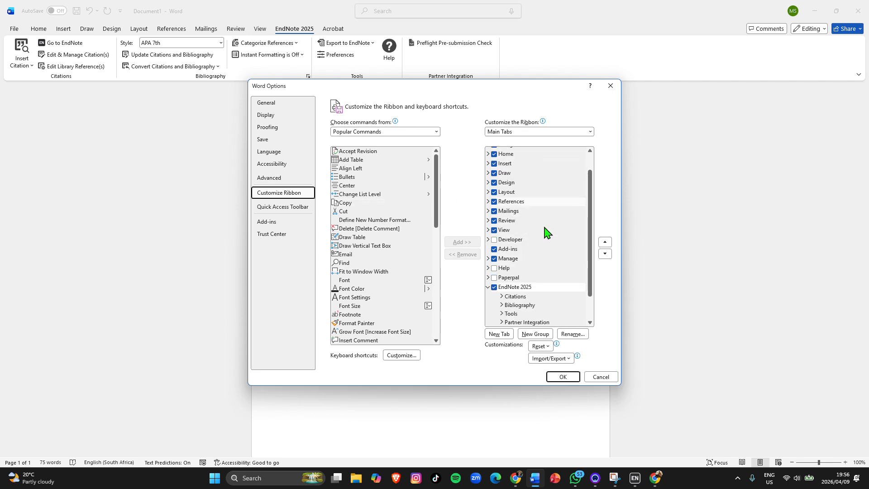
scroll(543, 233, up, 3)
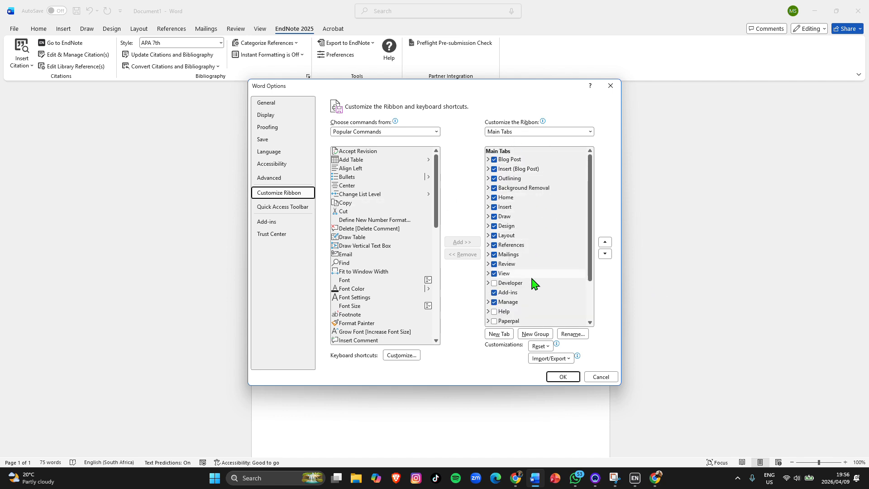
scroll(516, 208, down, 2)
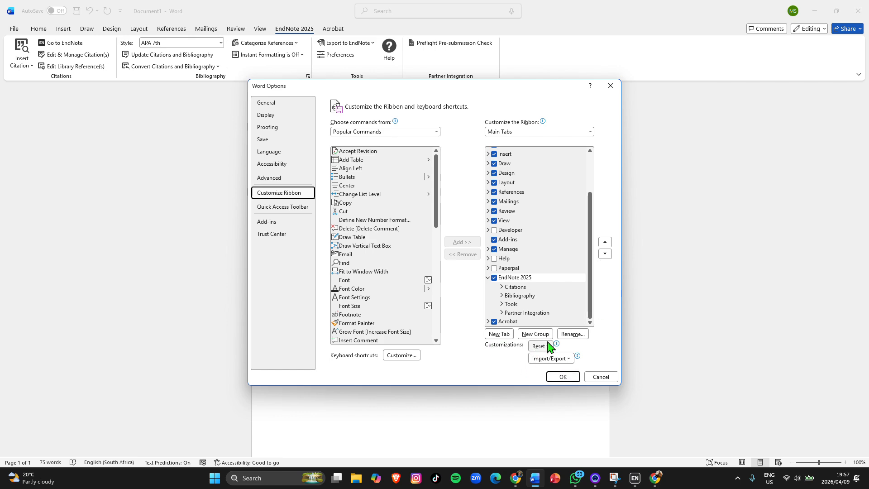
click(602, 376)
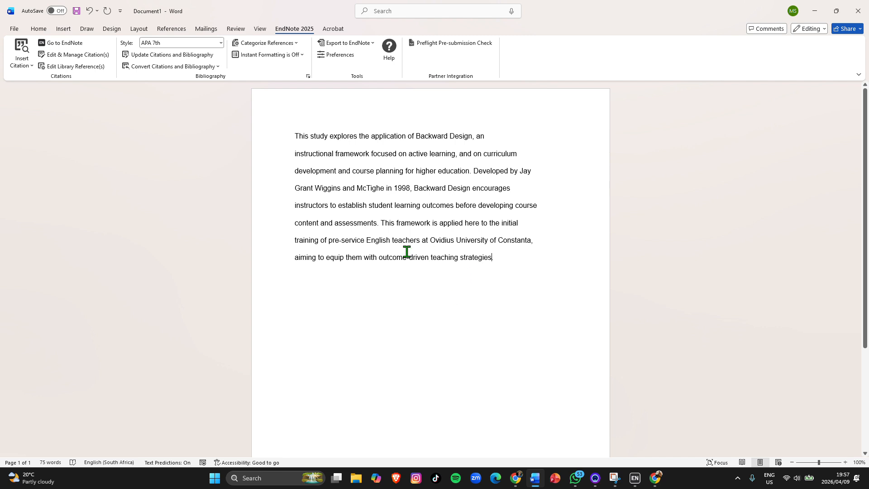
Find "Backward design for forward action" by its co-author's first name in the EndNote library and insert its citation at the paragraph's end.
click(22, 51)
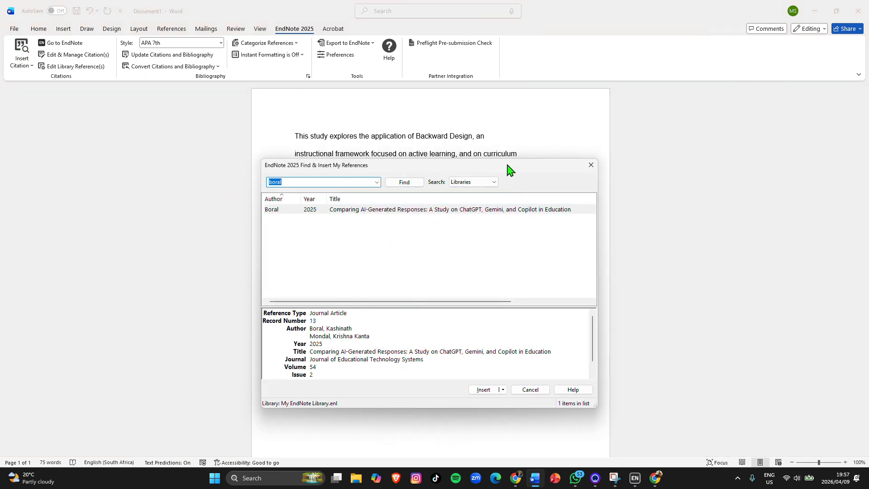
drag(507, 165, 536, 159)
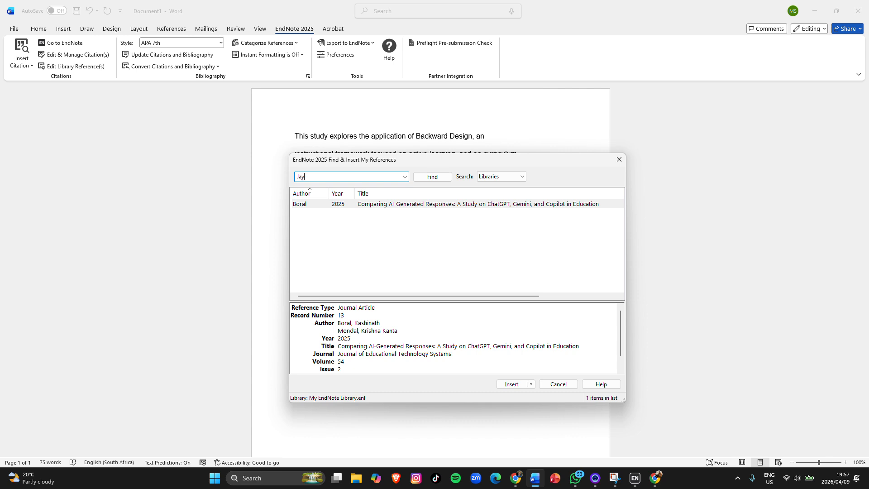
click(433, 178)
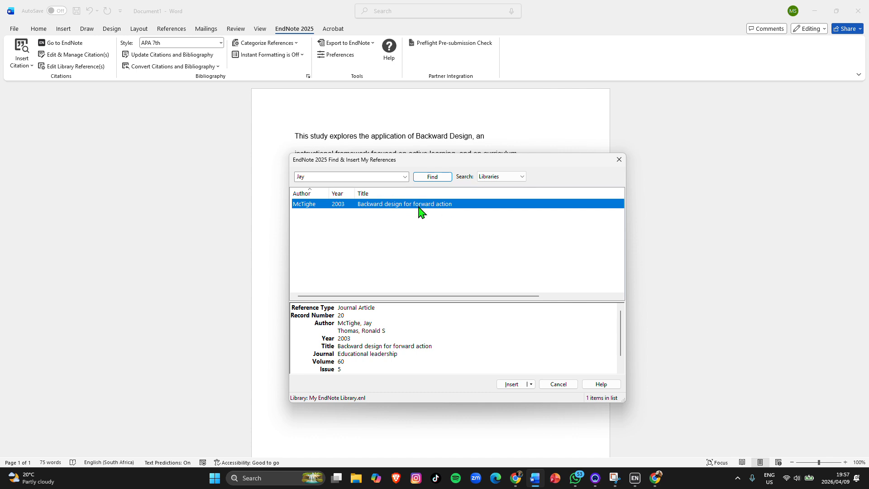
click(514, 383)
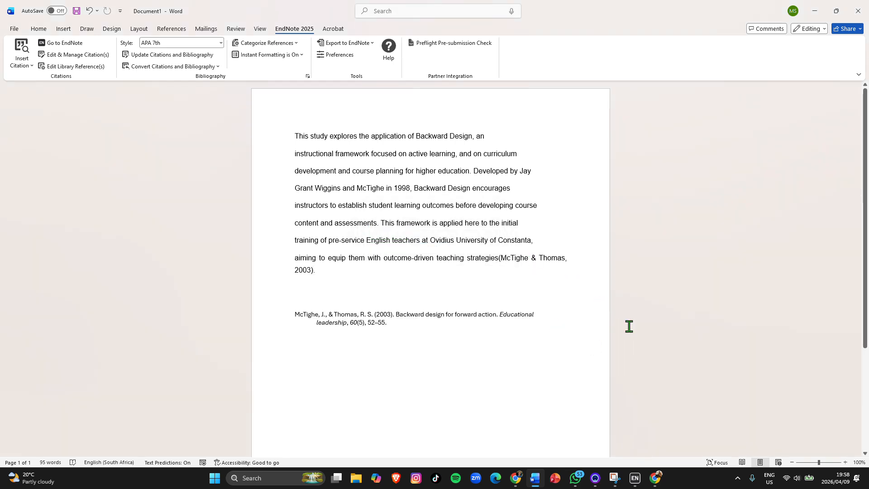
Examine the inserted in-text citation at the paragraph's end and the matching bibliography entry below it.
scroll(340, 285, down, 2)
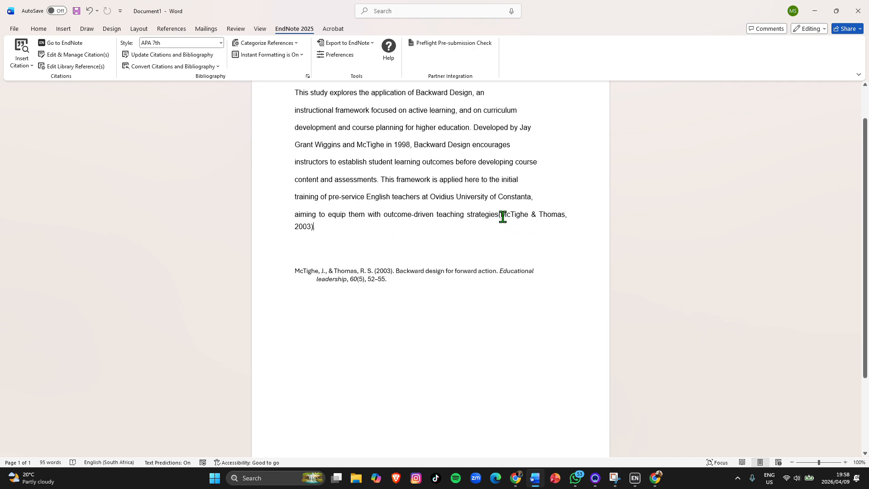
click(542, 215)
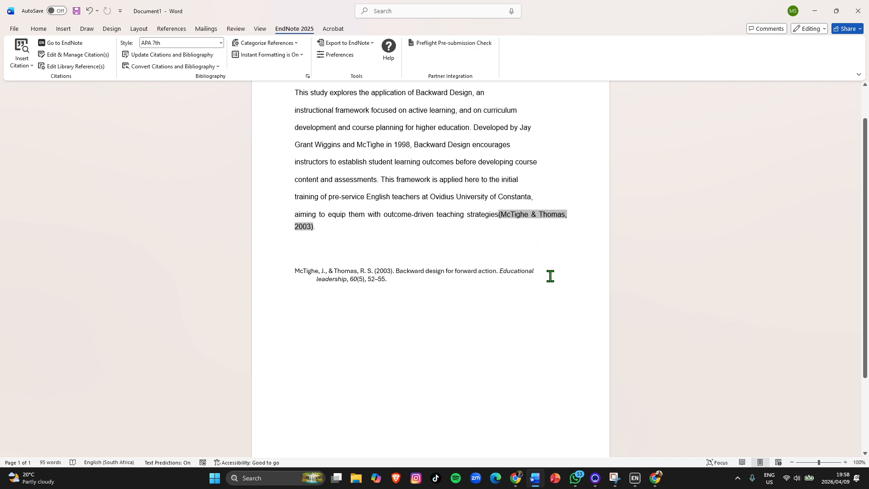
click(397, 282)
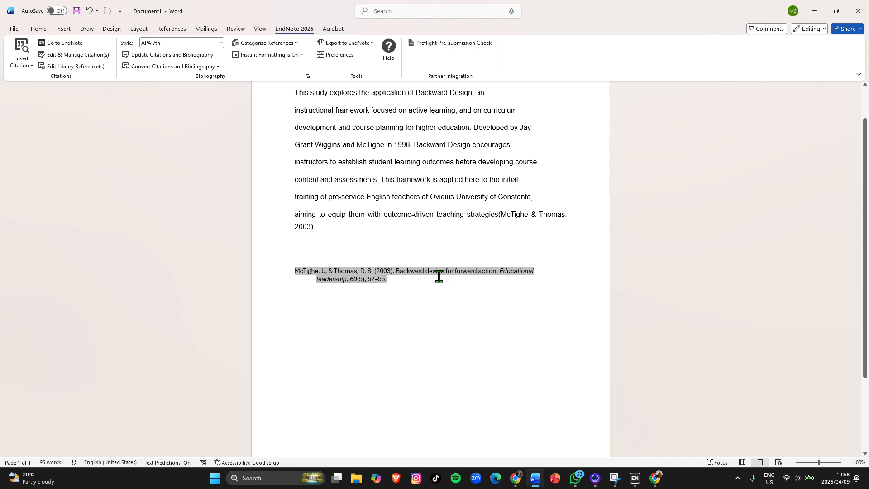
scroll(438, 276, down, 3)
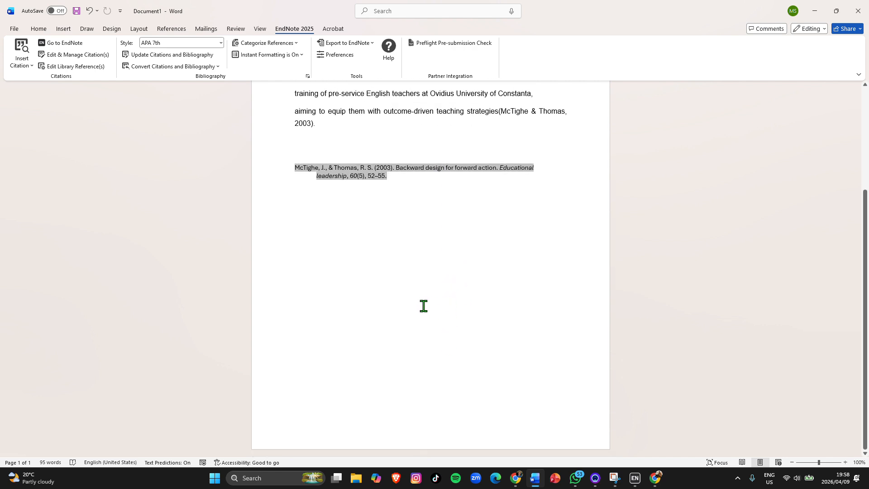
scroll(429, 291, up, 2)
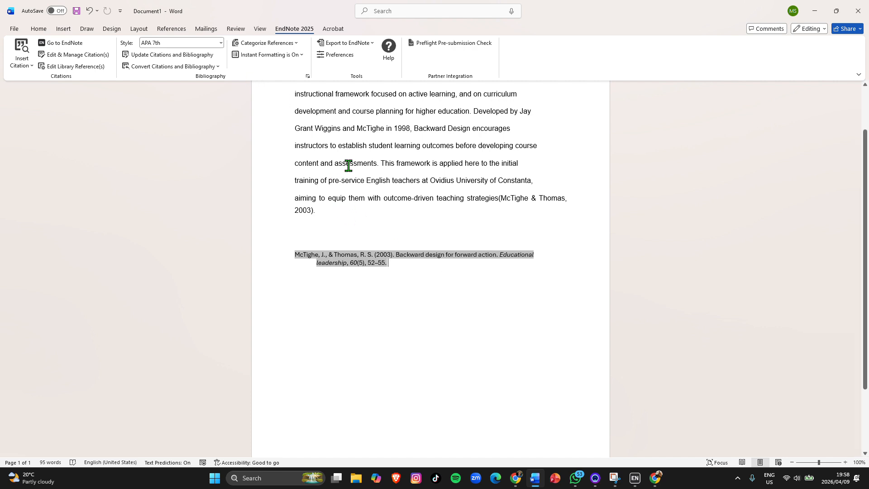
Review the citation styles available for the bibliography, and leave the list without choosing another style.
click(220, 43)
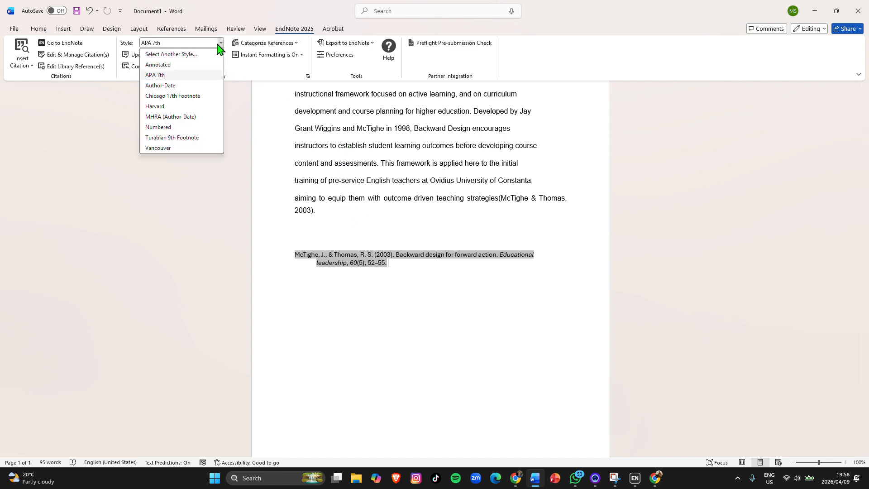
click(247, 110)
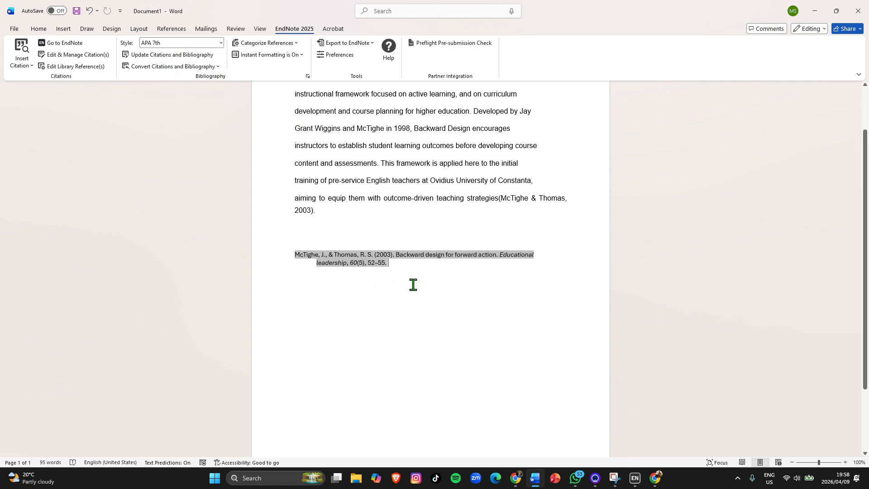
scroll(398, 272, up, 3)
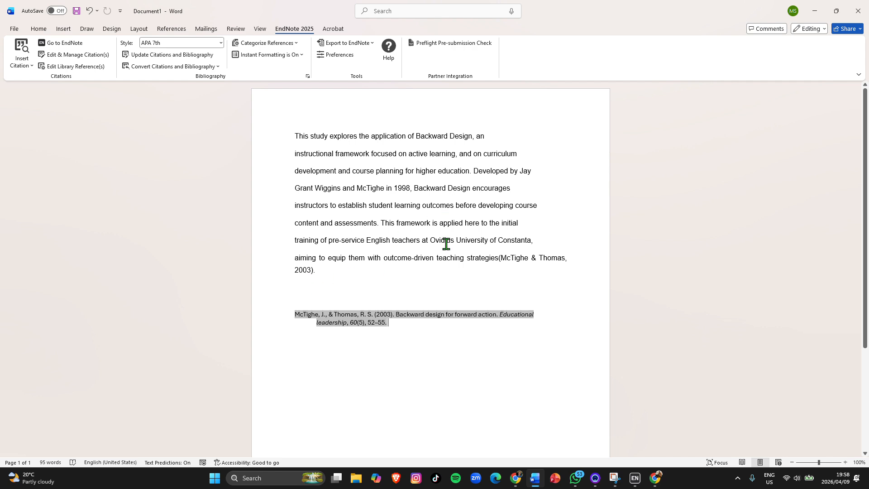